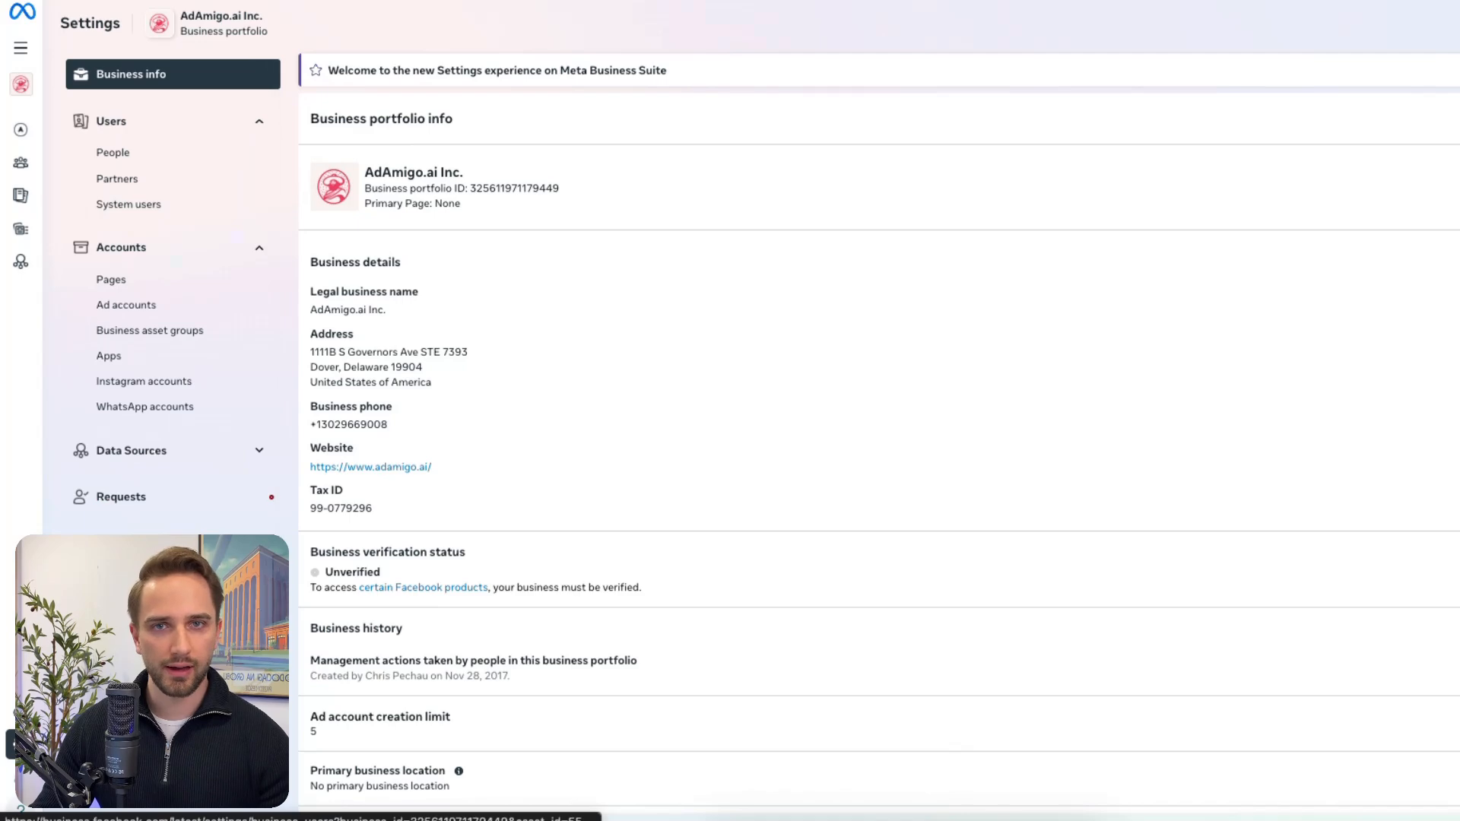
{"action": "mouse_move", "coordinate": [21, 744]}
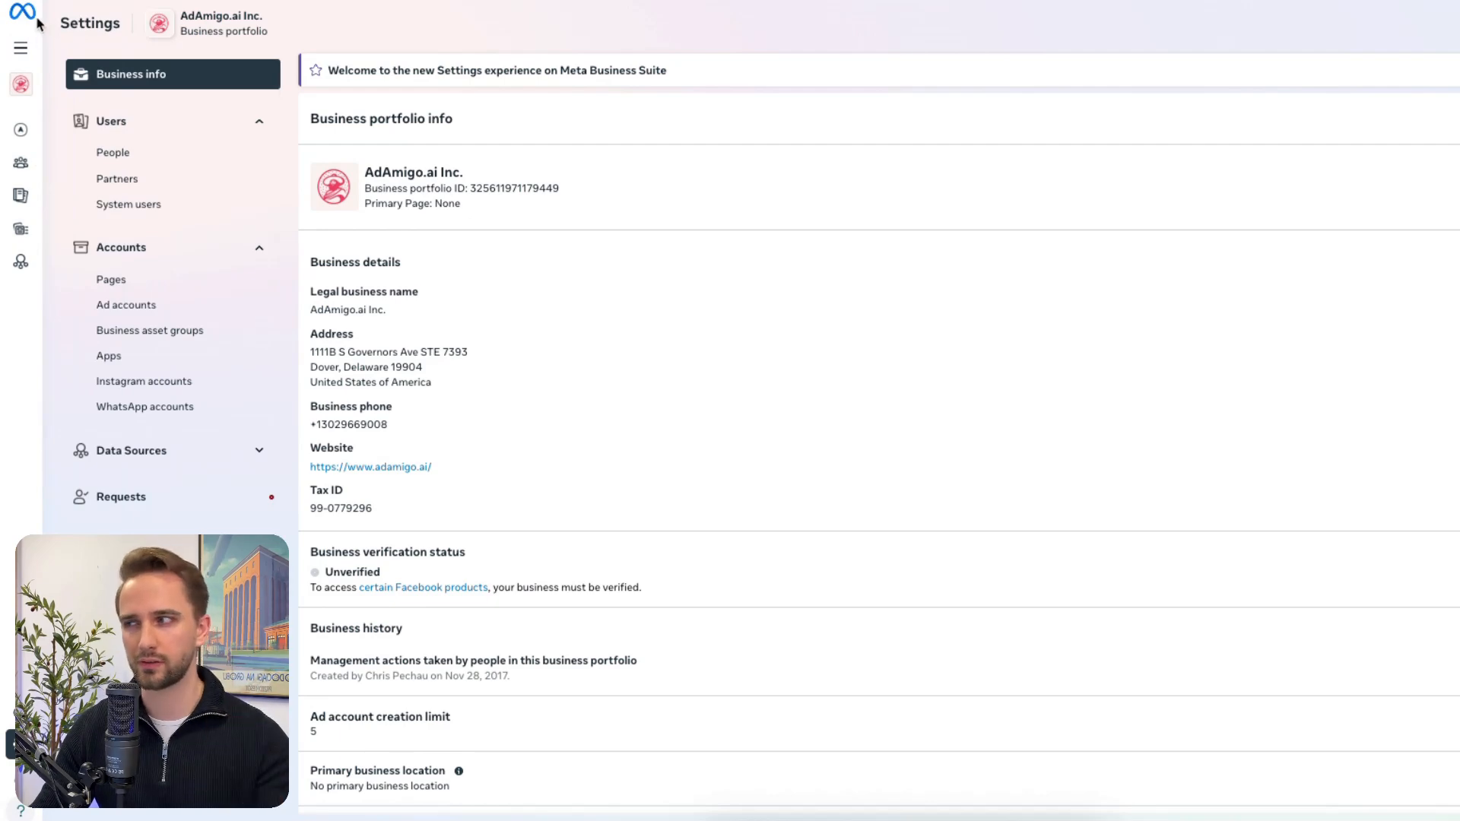
{"action": "mouse_move", "coordinate": [38, 41]}
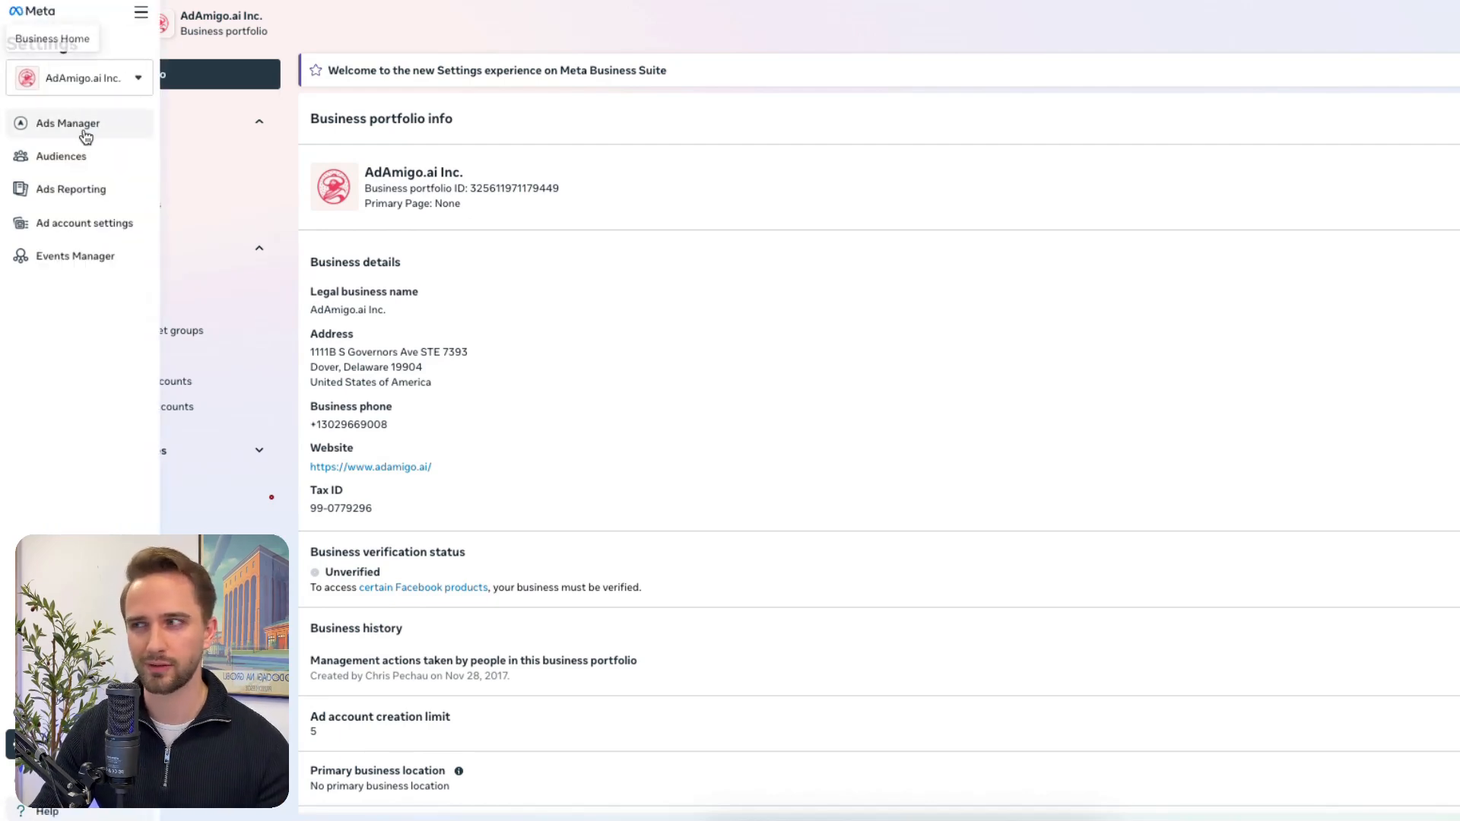
{"action": "mouse_move", "coordinate": [23, 228]}
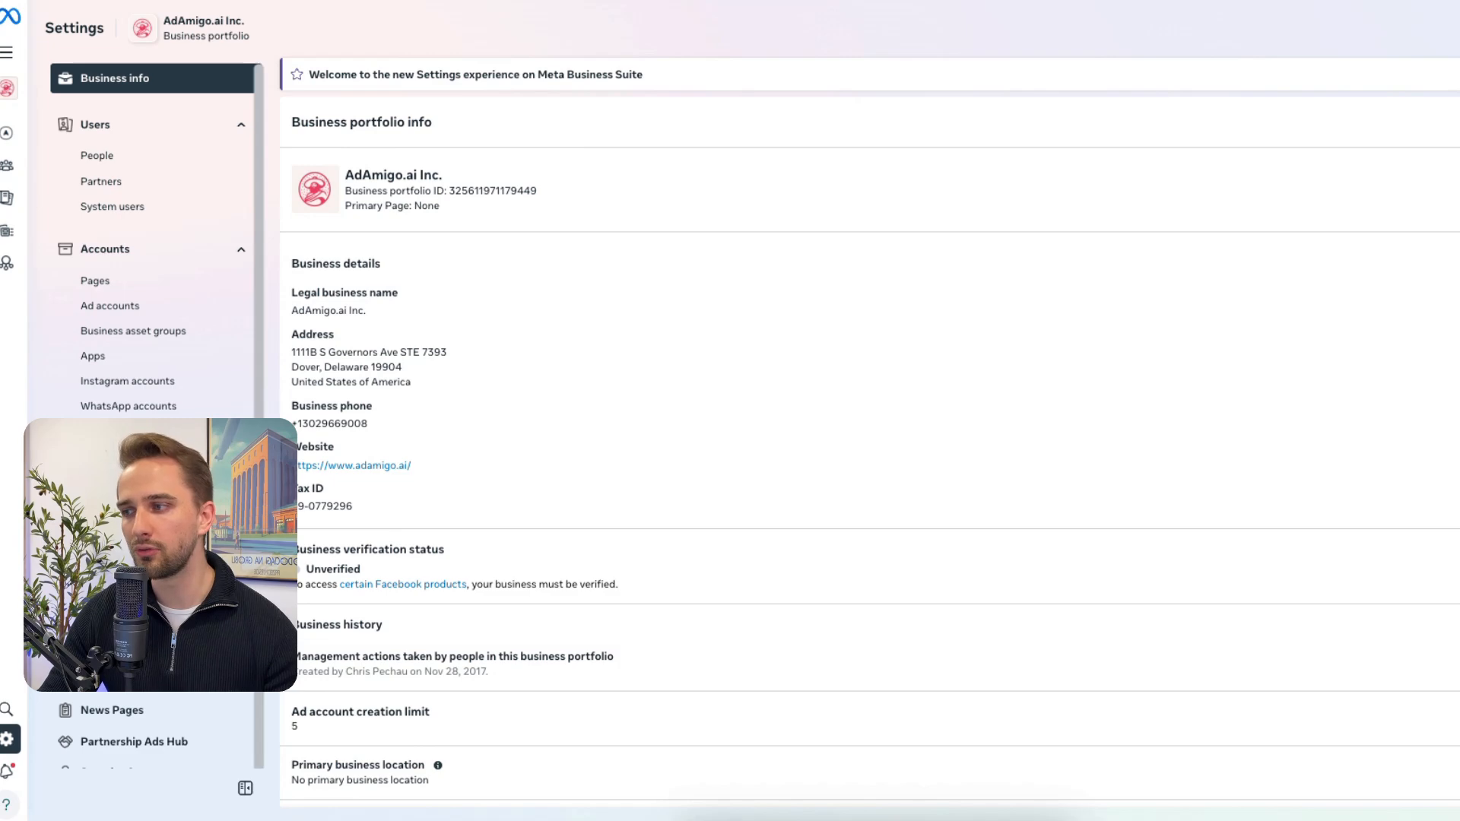
{"action": "mouse_move", "coordinate": [10, 739]}
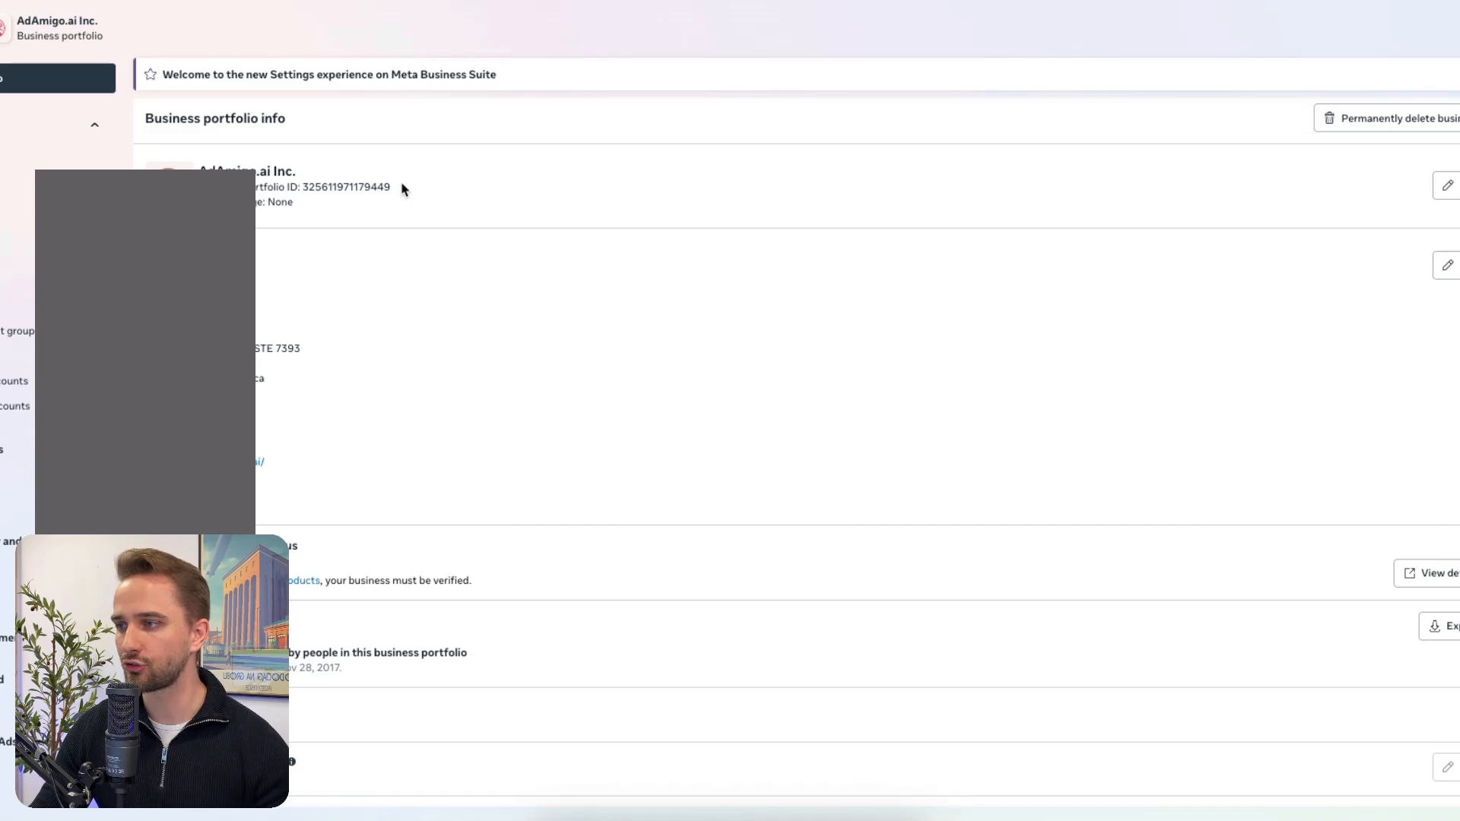
- Highlight the business portfolio ID in the portfolio info
{"action": "triple_click", "coordinate": [312, 185]}
{"action": "double_click", "coordinate": [312, 187]}
{"action": "left_click", "coordinate": [313, 187]}
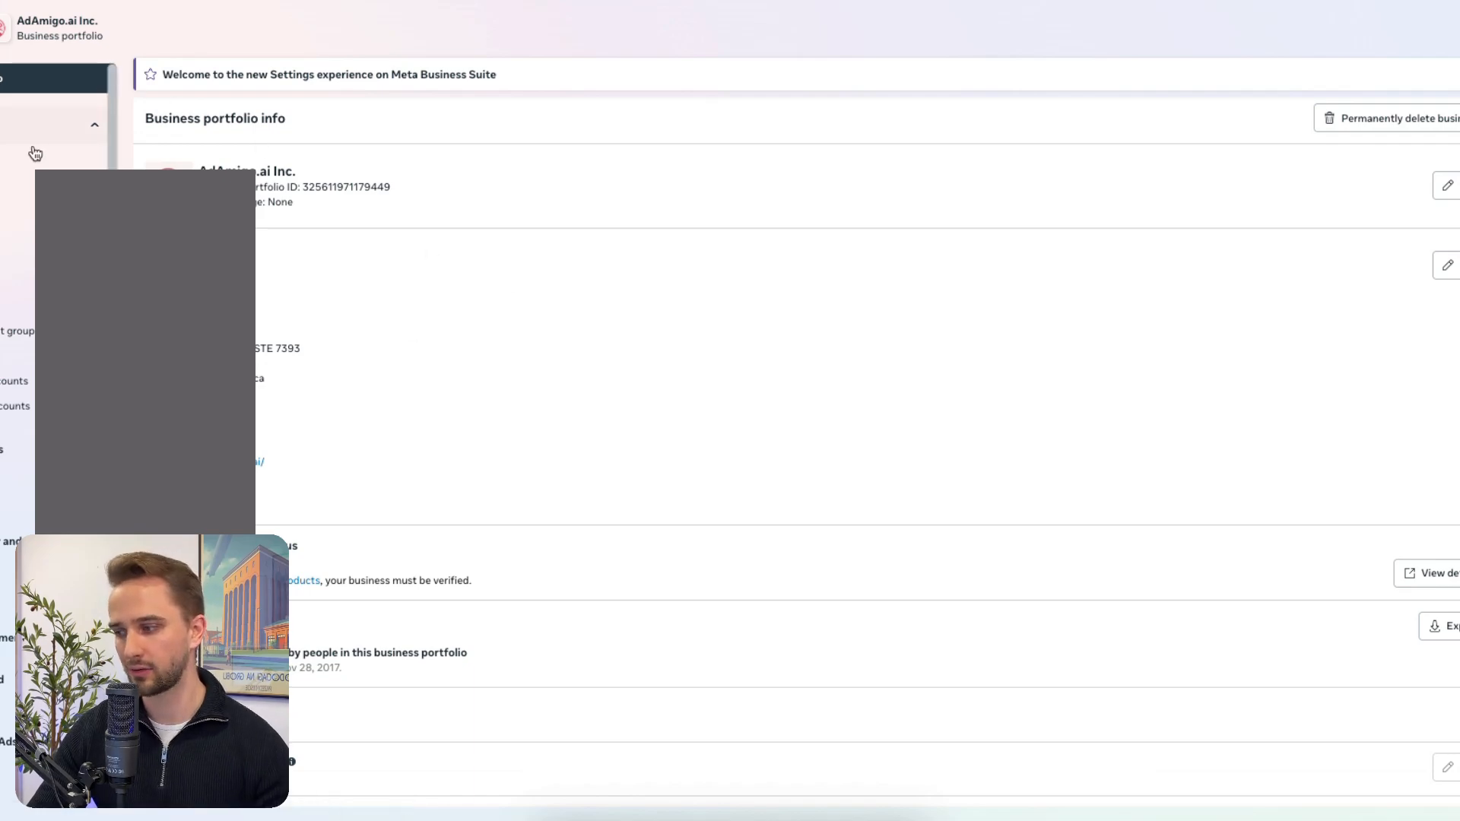
- Open the Partners list and bring up the Partner Business ID form for giving a partner access to your assets
{"action": "left_click", "coordinate": [34, 181]}
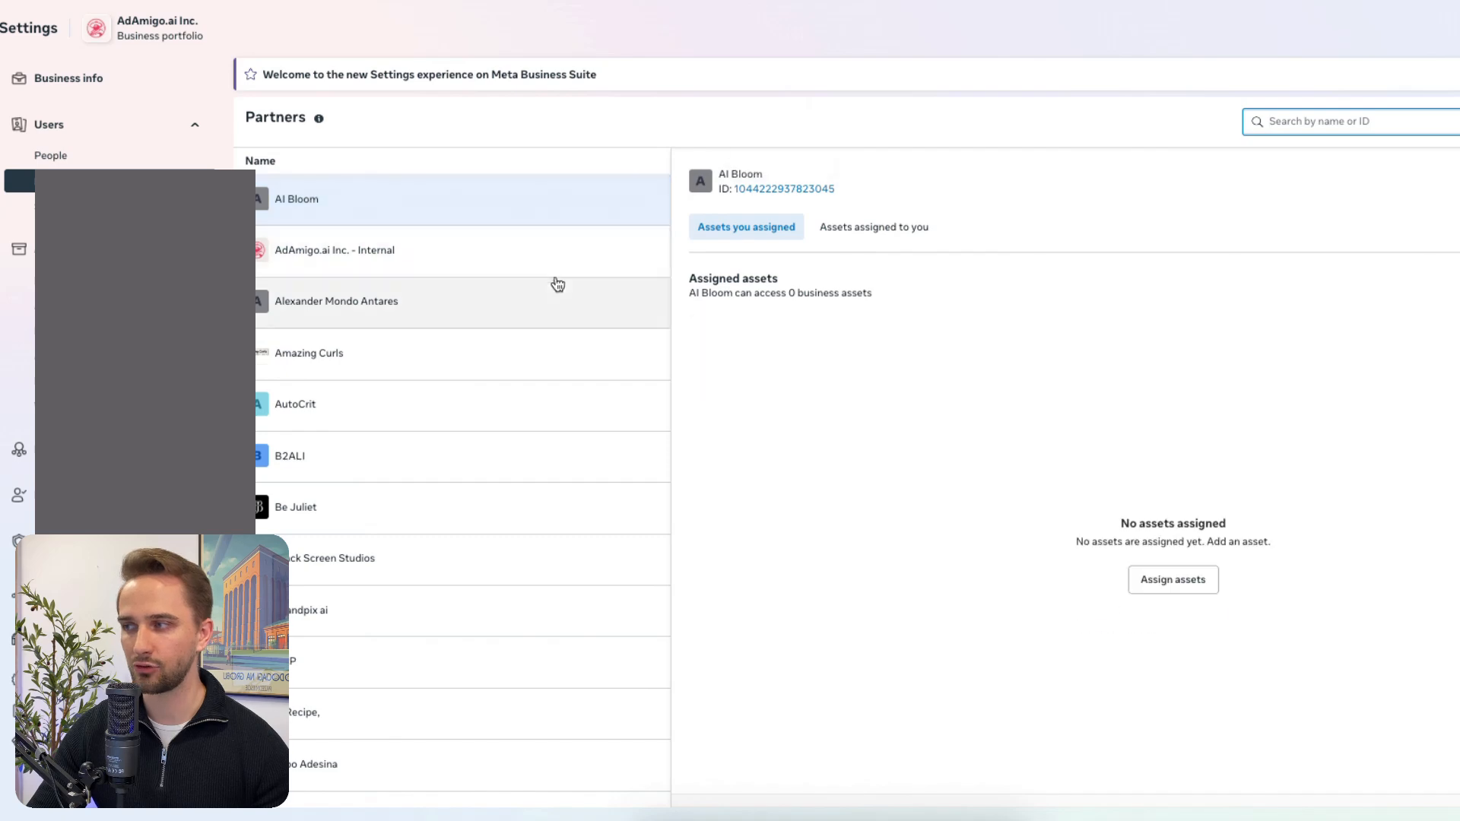
{"action": "left_click", "coordinate": [1408, 116]}
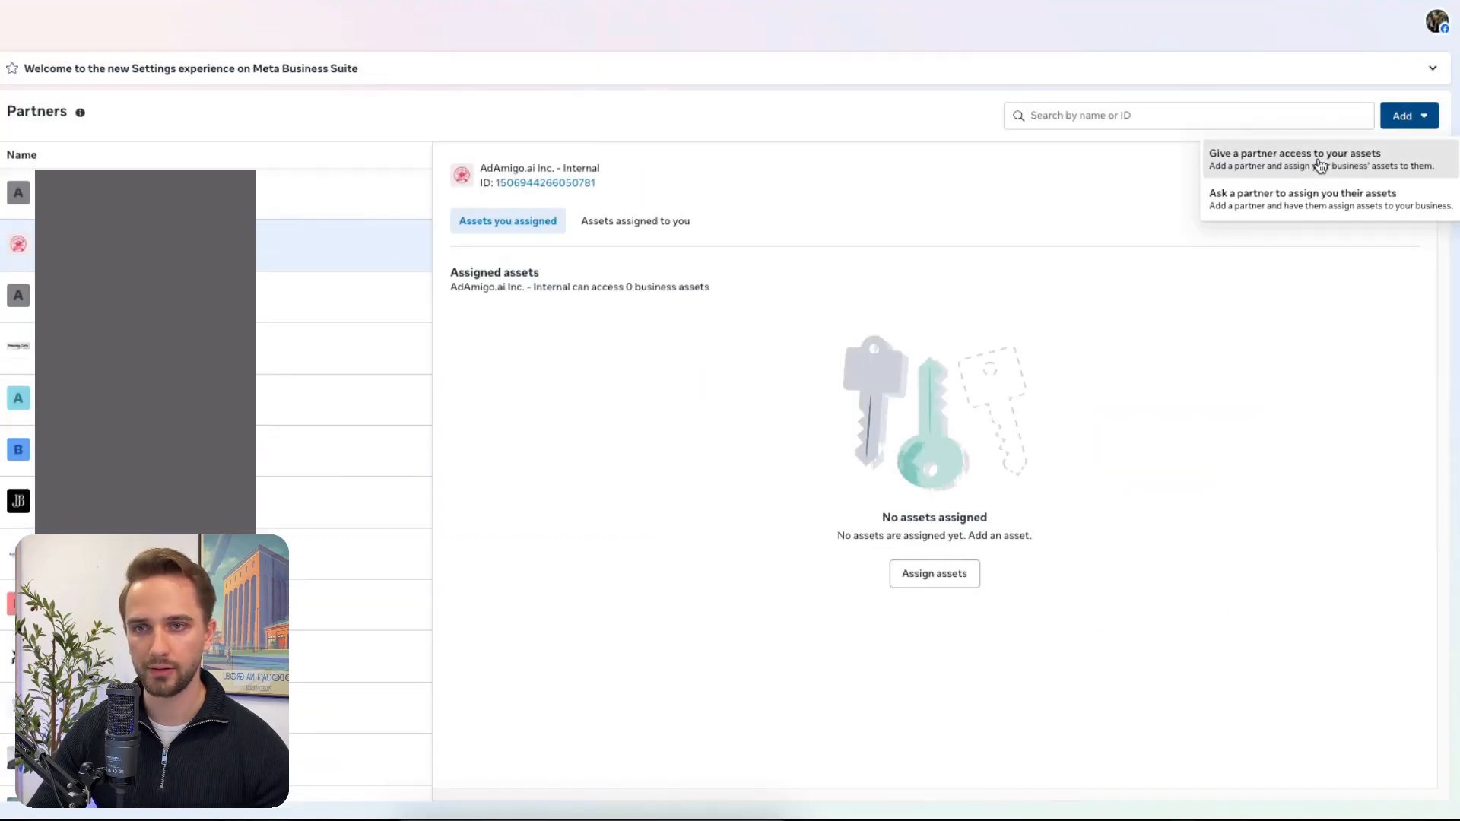
{"action": "left_click", "coordinate": [1321, 159]}
{"action": "left_click", "coordinate": [470, 344]}
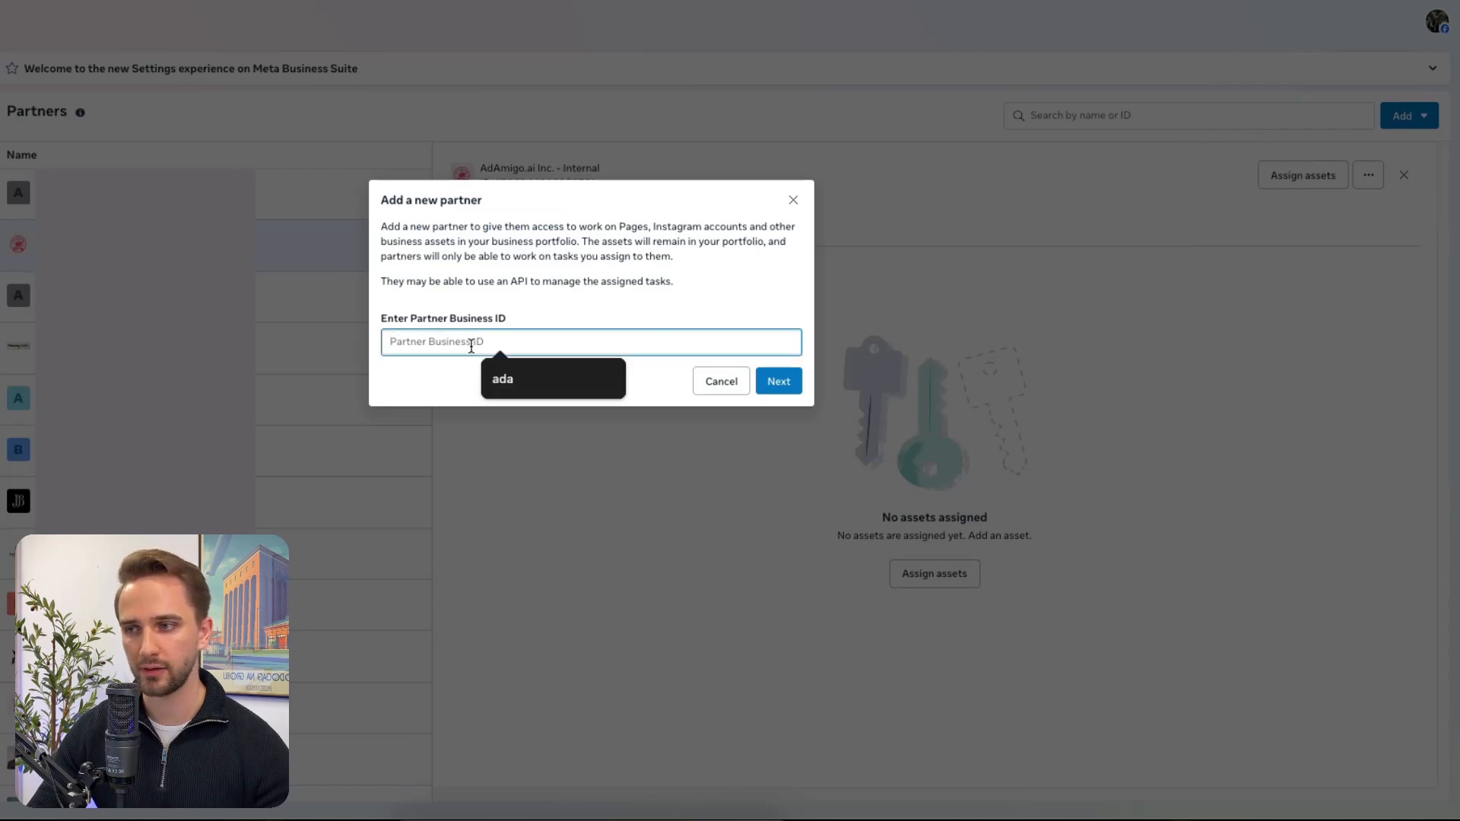
- Open asset assignment for AdAmigo.ai Inc. - Internal and grant full control, Leads and Revenue permissions on the Squidly.ink Facebook Page
{"action": "left_click", "coordinate": [745, 215]}
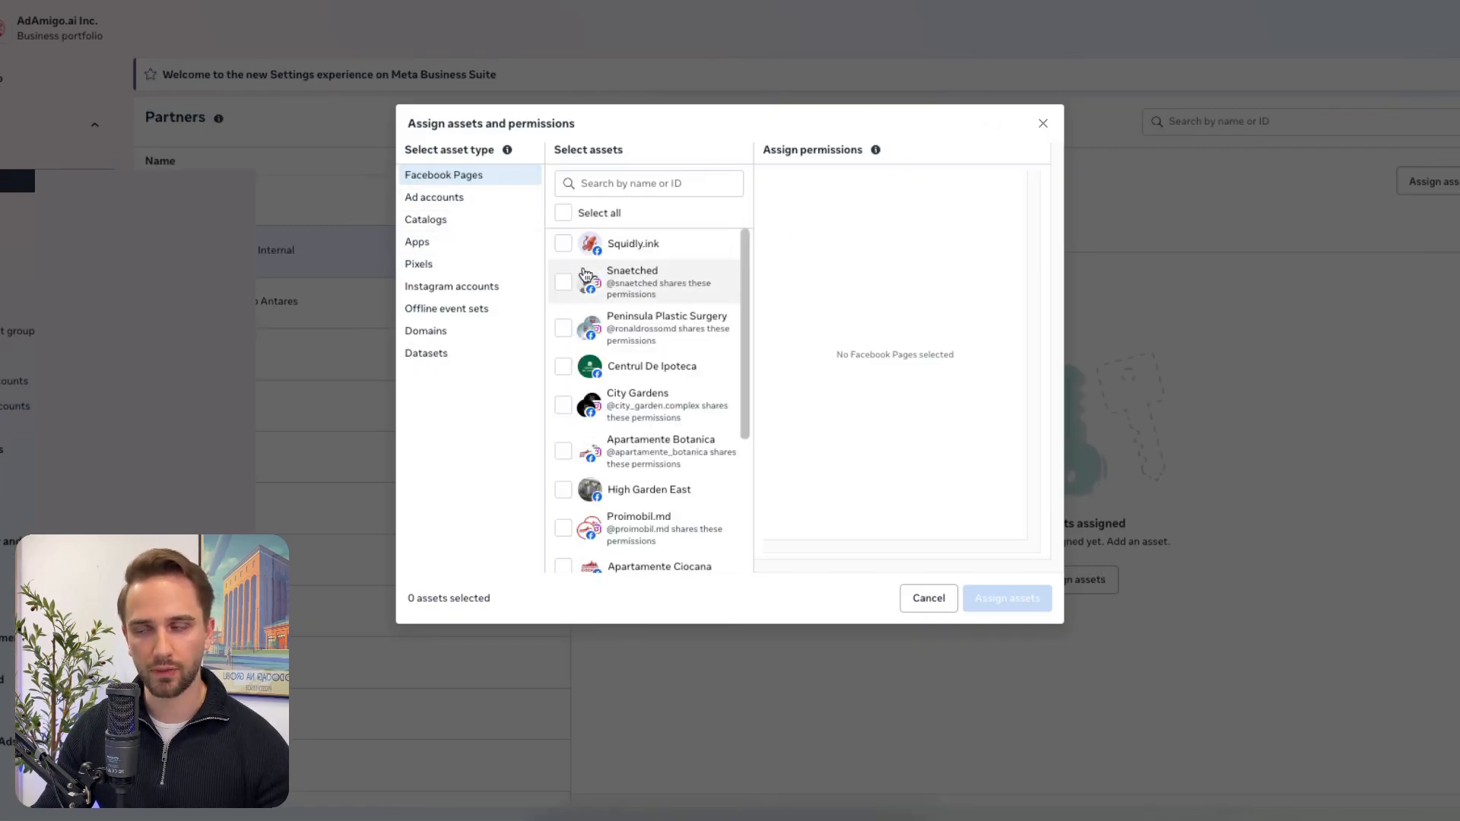
{"action": "left_click", "coordinate": [563, 244]}
{"action": "scroll", "coordinate": [765, 475], "scroll_direction": "down", "scroll_amount": 5}
{"action": "left_click", "coordinate": [775, 508]}
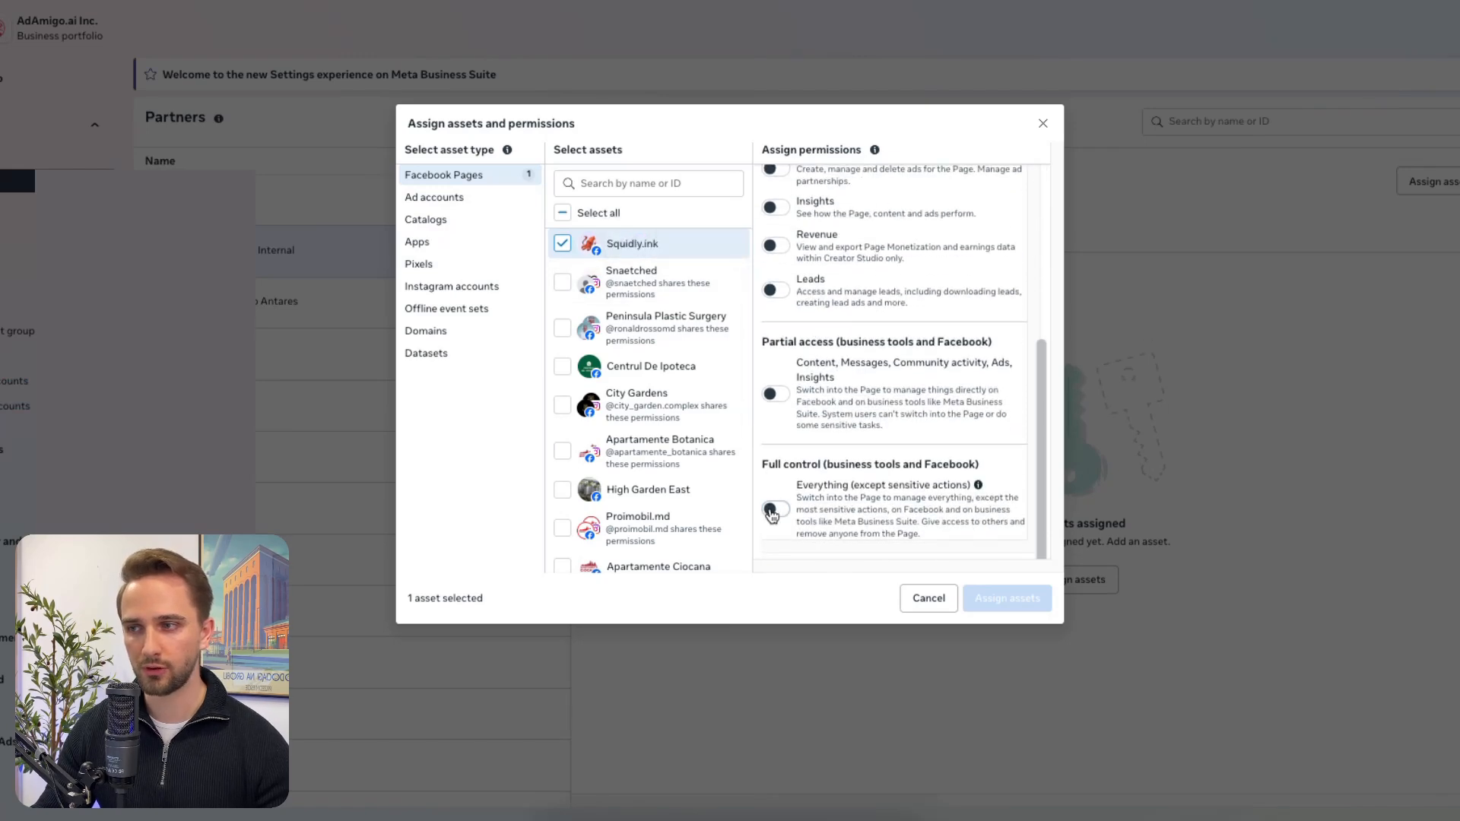
{"action": "left_click", "coordinate": [775, 289]}
{"action": "left_click", "coordinate": [773, 245]}
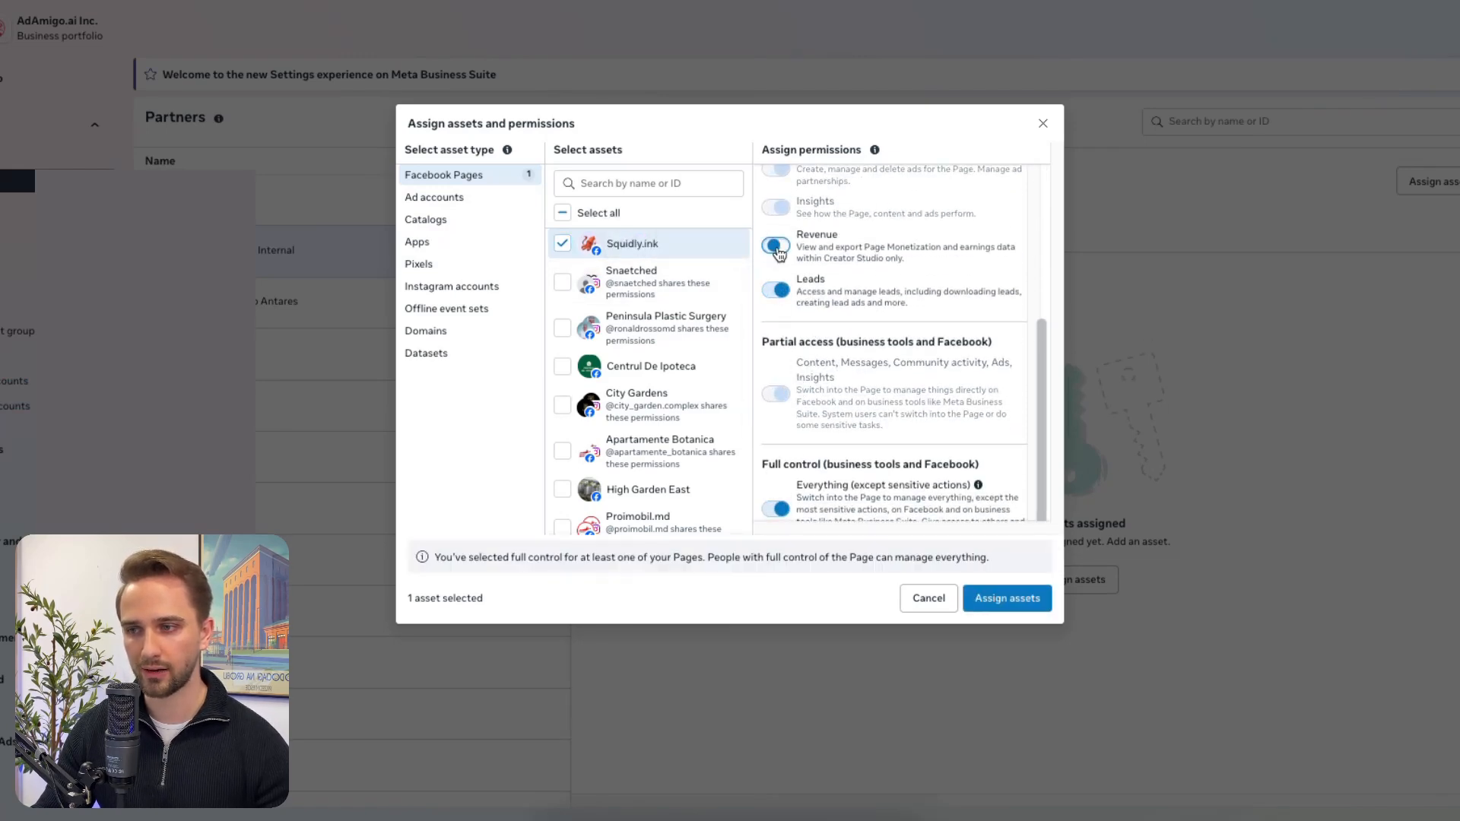
- Grant Manage ad accounts on the AdAmigo.ai - EUR ad account and Manage everything on the first Shopify Product Catalog
{"action": "left_click", "coordinate": [456, 198]}
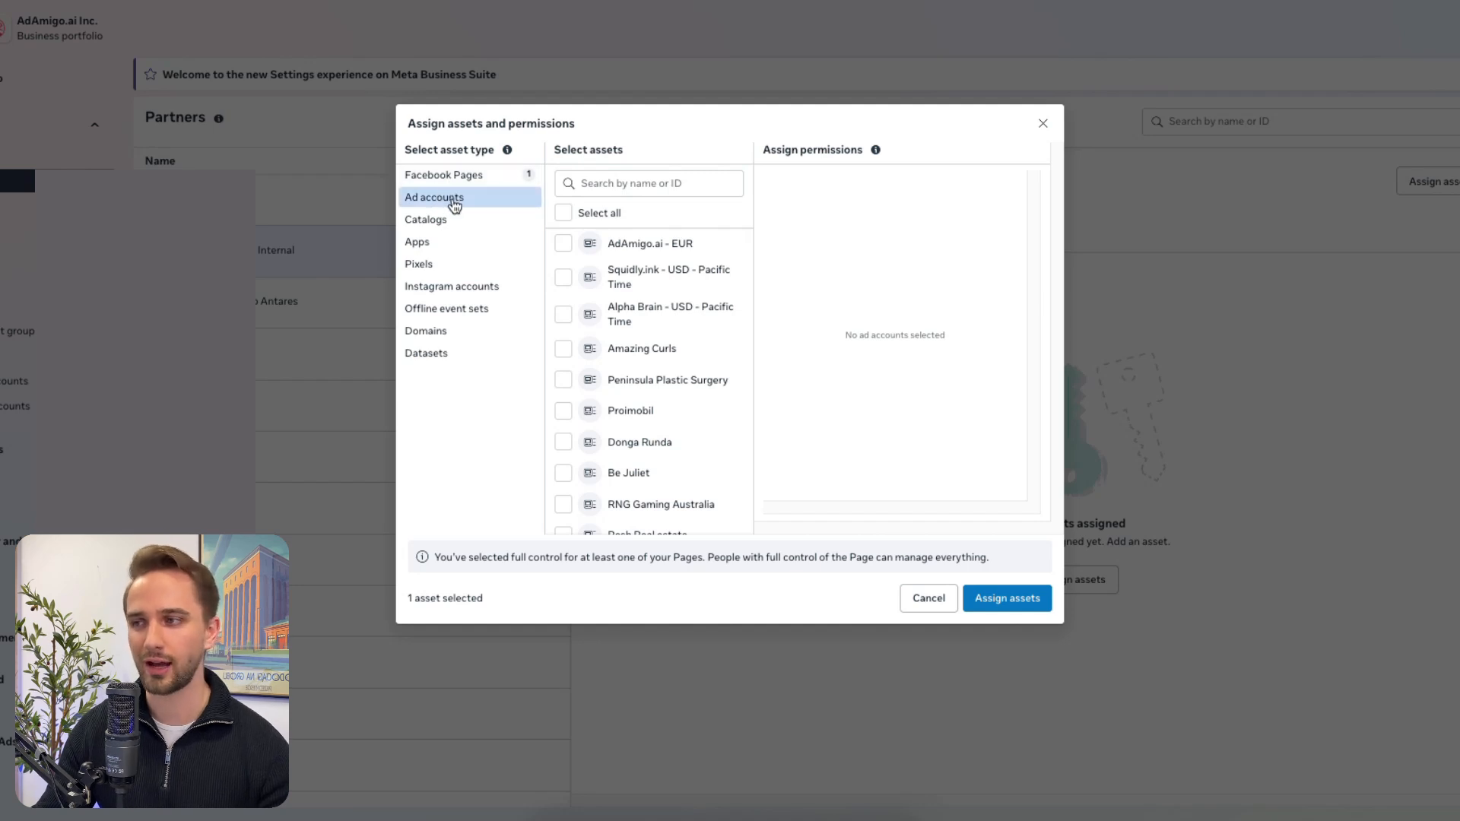
{"action": "left_click", "coordinate": [569, 245]}
{"action": "left_click", "coordinate": [776, 347]}
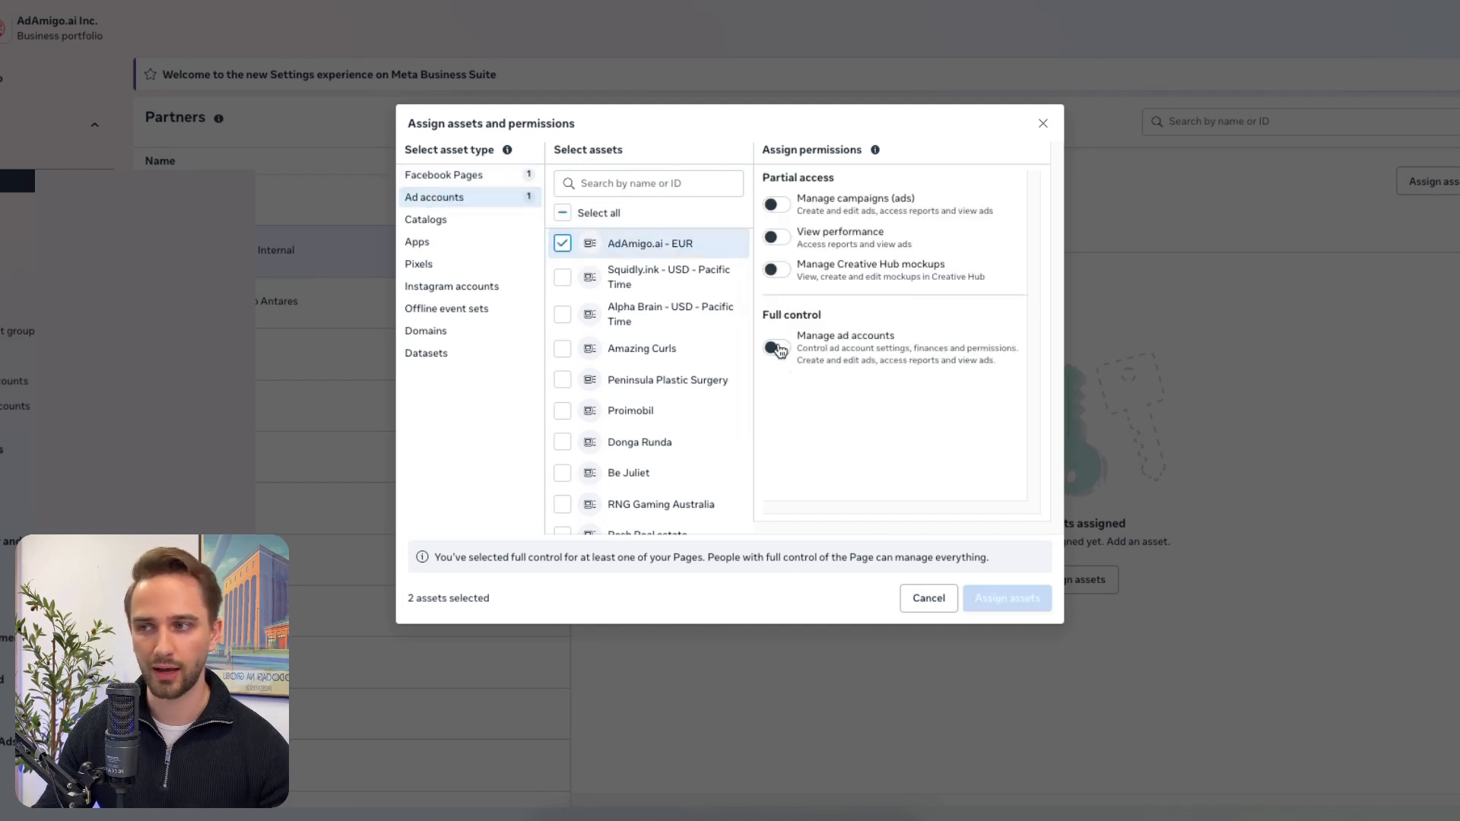
{"action": "left_click", "coordinate": [511, 219]}
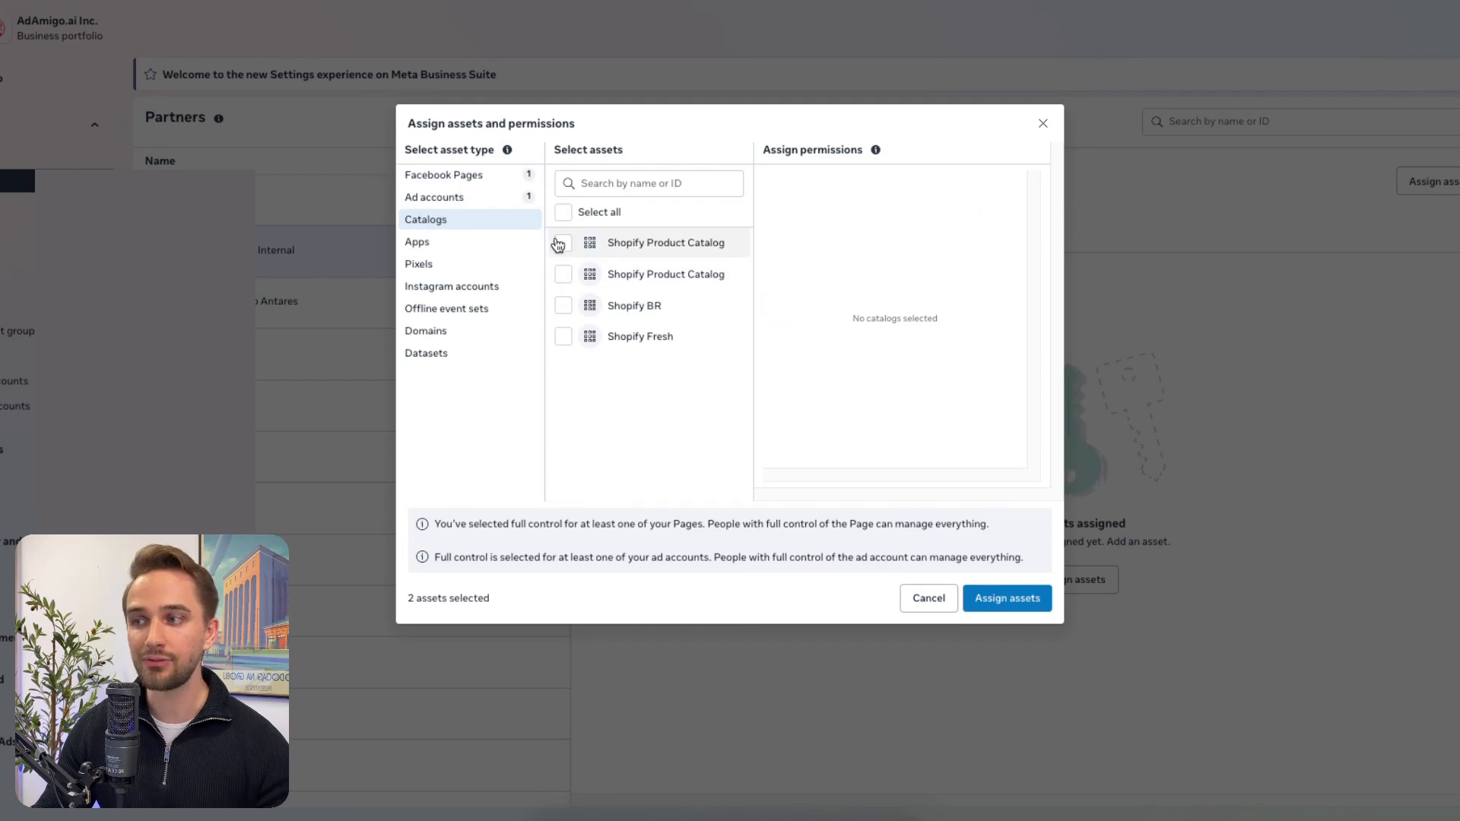
{"action": "left_click", "coordinate": [561, 243]}
{"action": "left_click", "coordinate": [776, 296]}
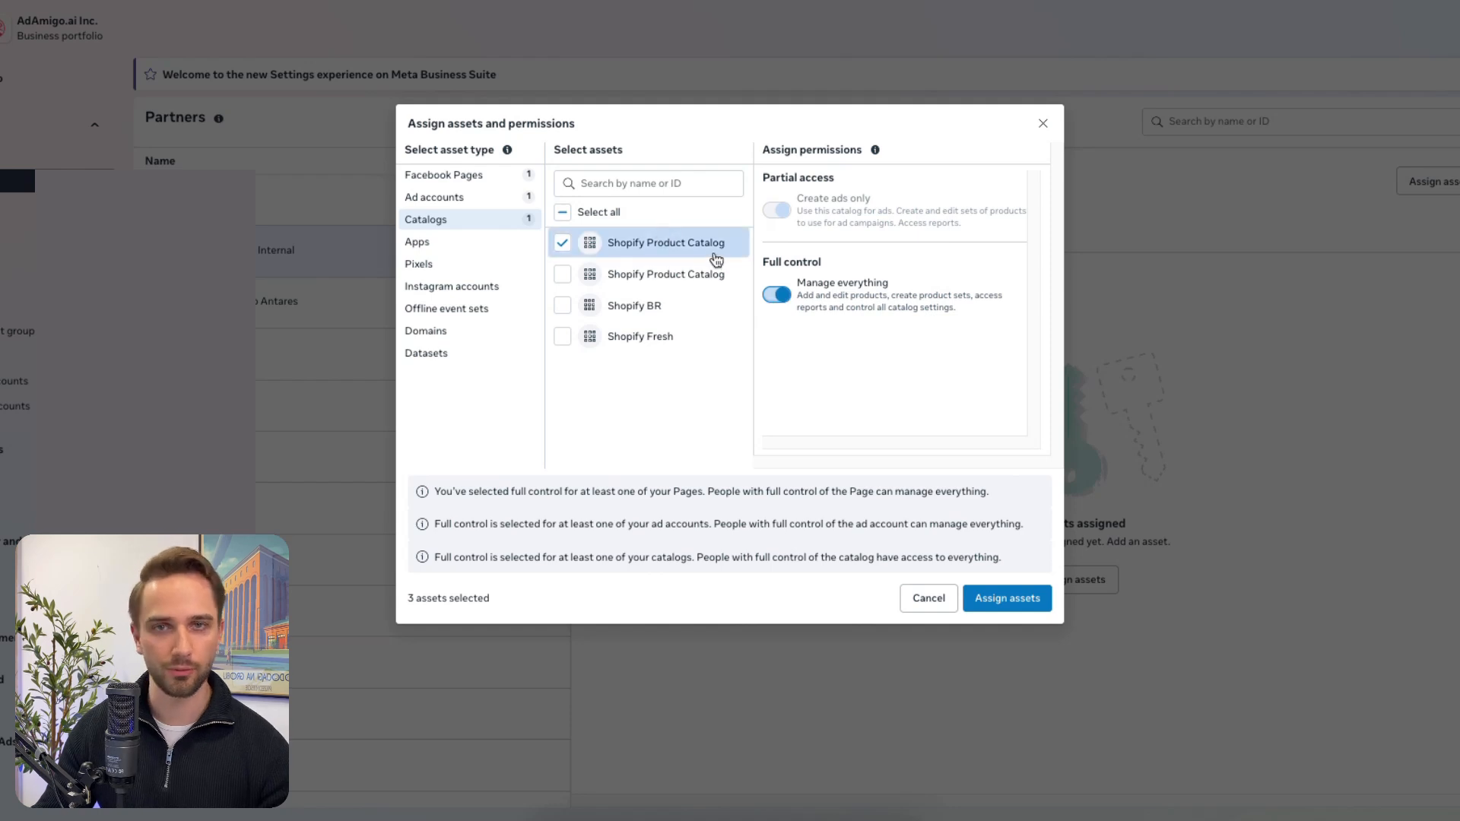
- Select the squidly.ink Instagram account and enable its Insights, Ads, Community activity, Messages and Content permissions
{"action": "left_click", "coordinate": [445, 290]}
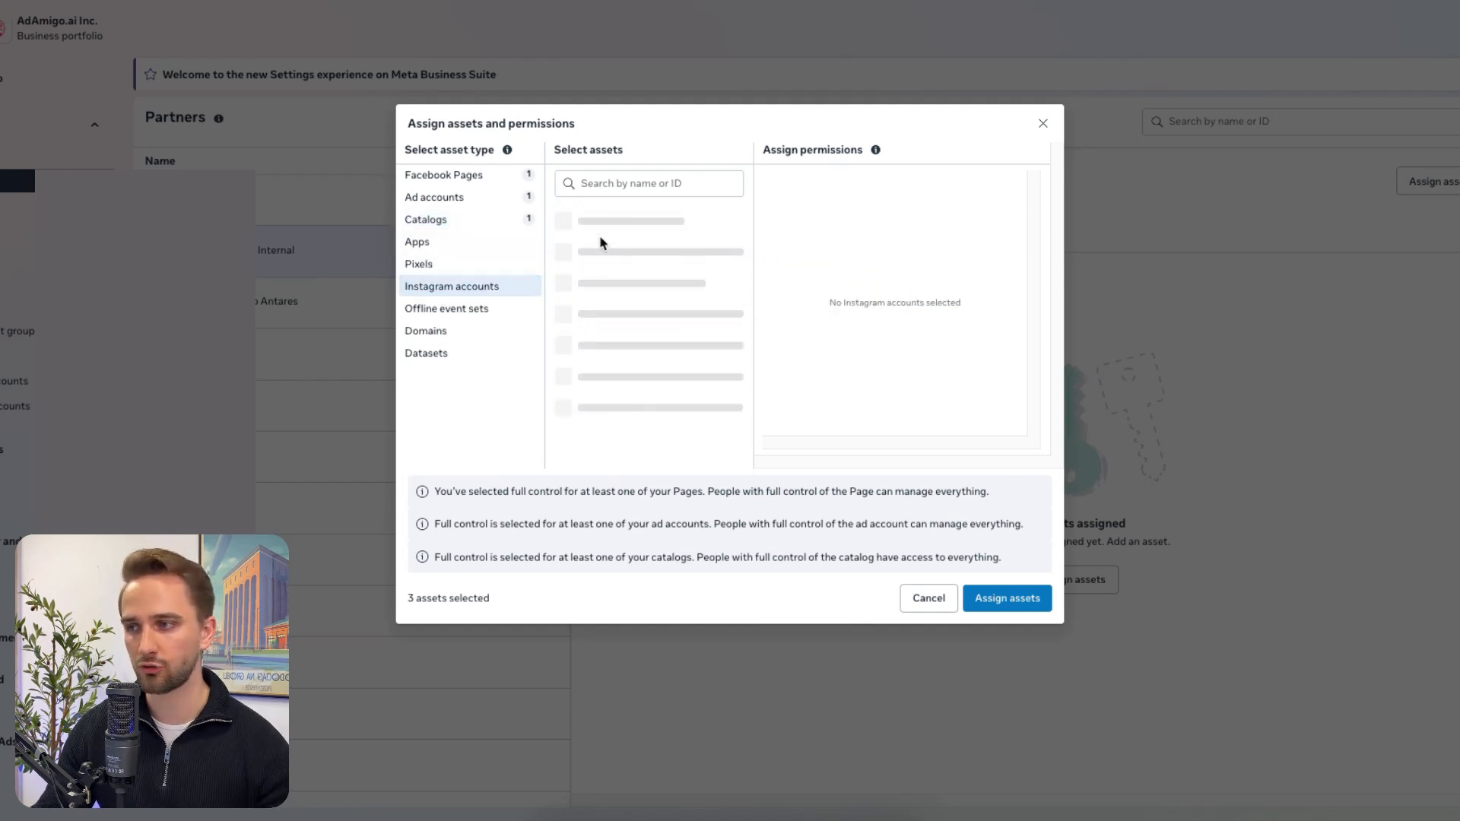
{"action": "left_click", "coordinate": [562, 250]}
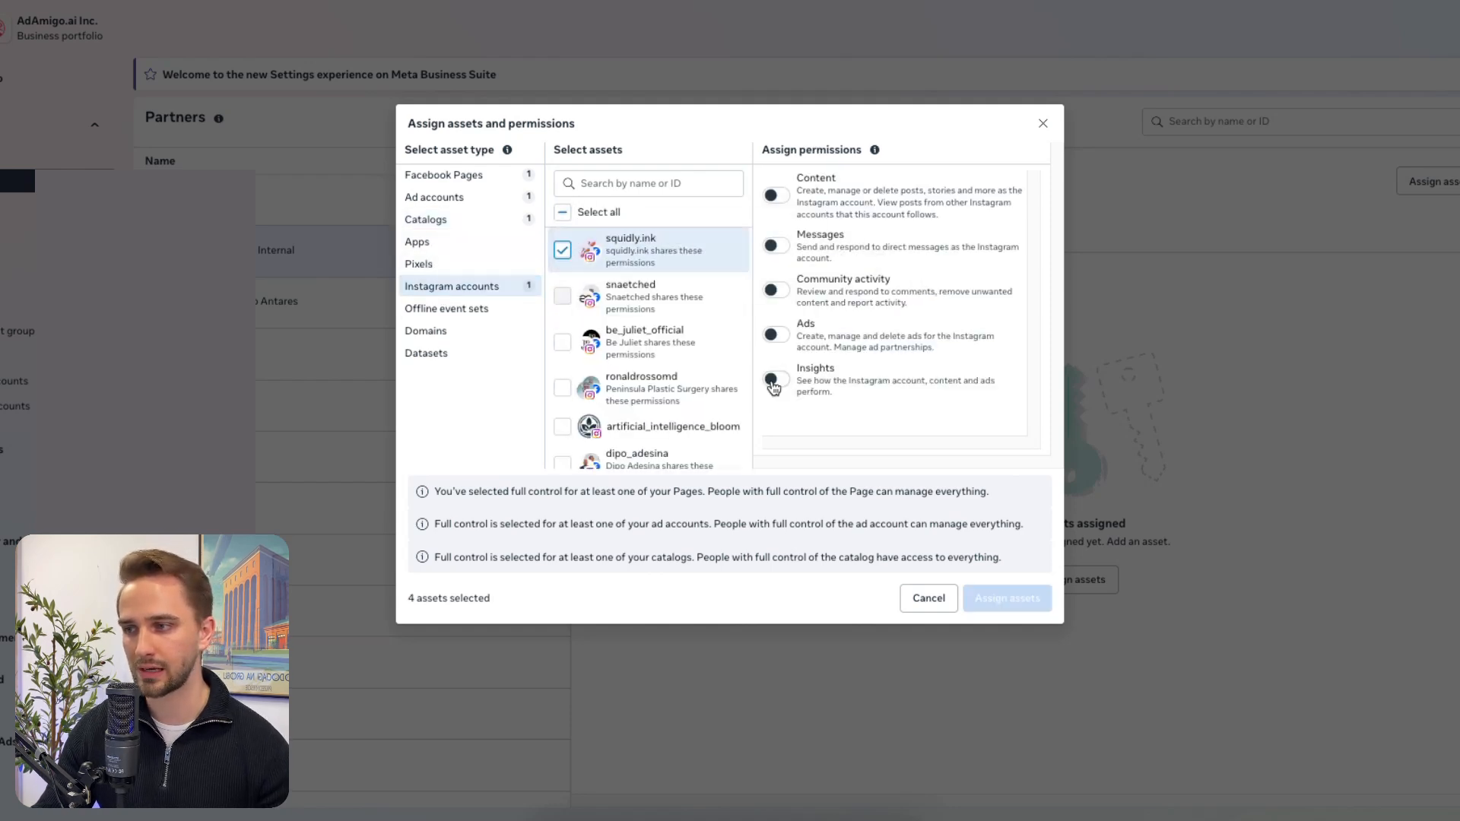
{"action": "left_click", "coordinate": [774, 380]}
{"action": "left_click", "coordinate": [776, 334]}
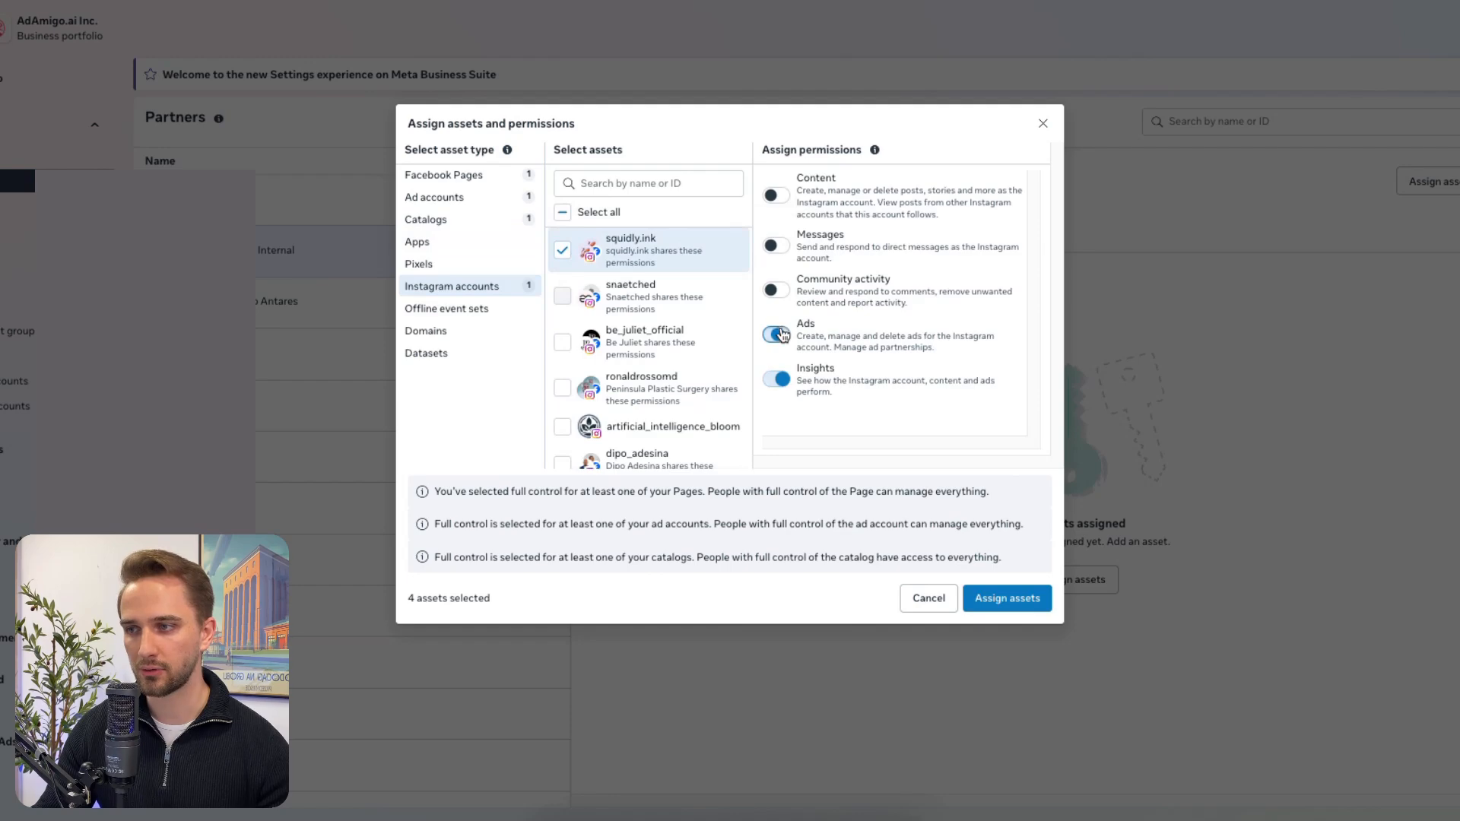
{"action": "left_click", "coordinate": [776, 290]}
{"action": "left_click", "coordinate": [775, 246]}
{"action": "left_click", "coordinate": [775, 195]}
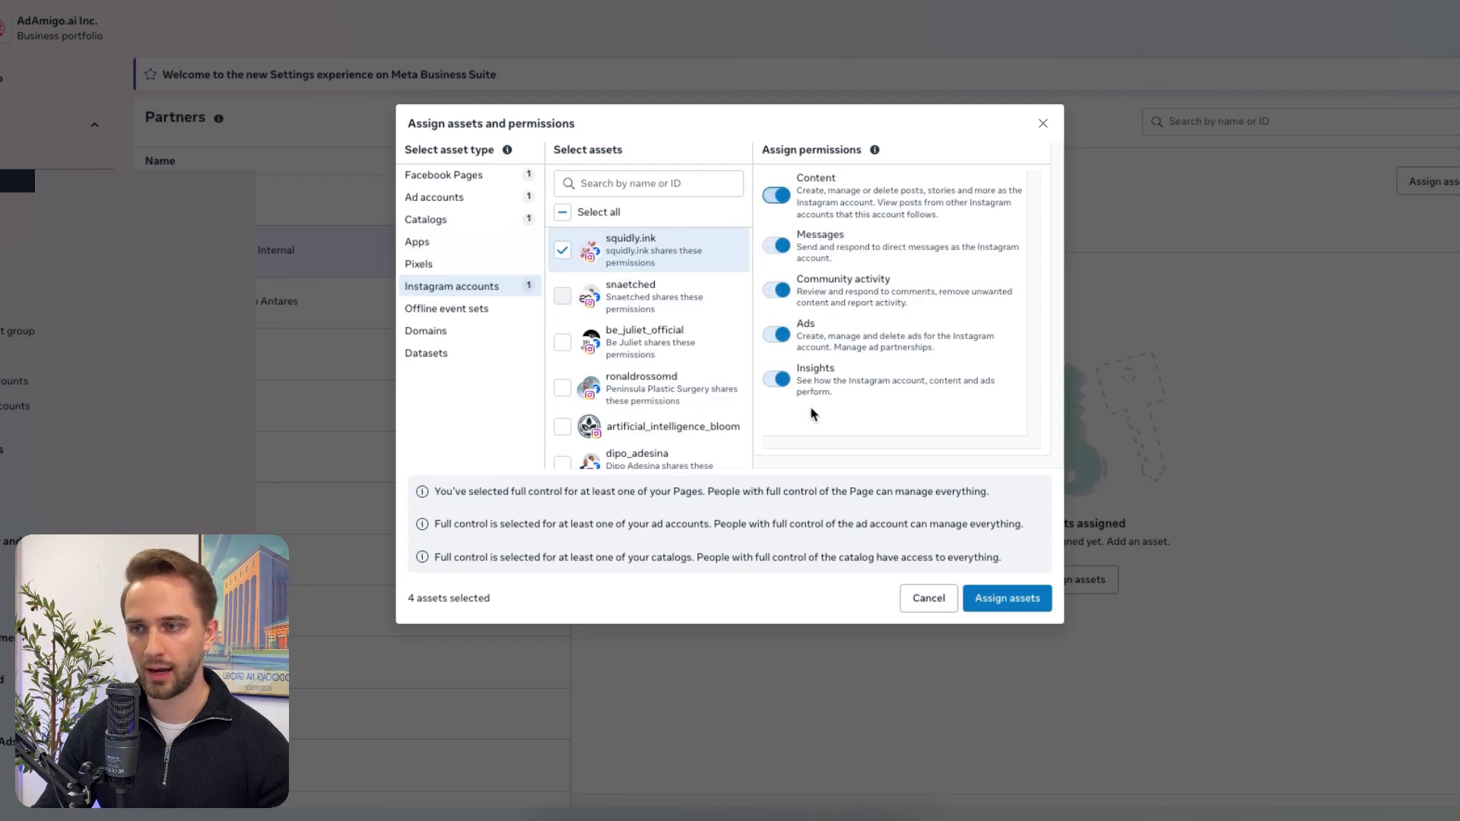
- Select the first dataset for the partner and enable a permission on it
{"action": "left_click", "coordinate": [457, 352]}
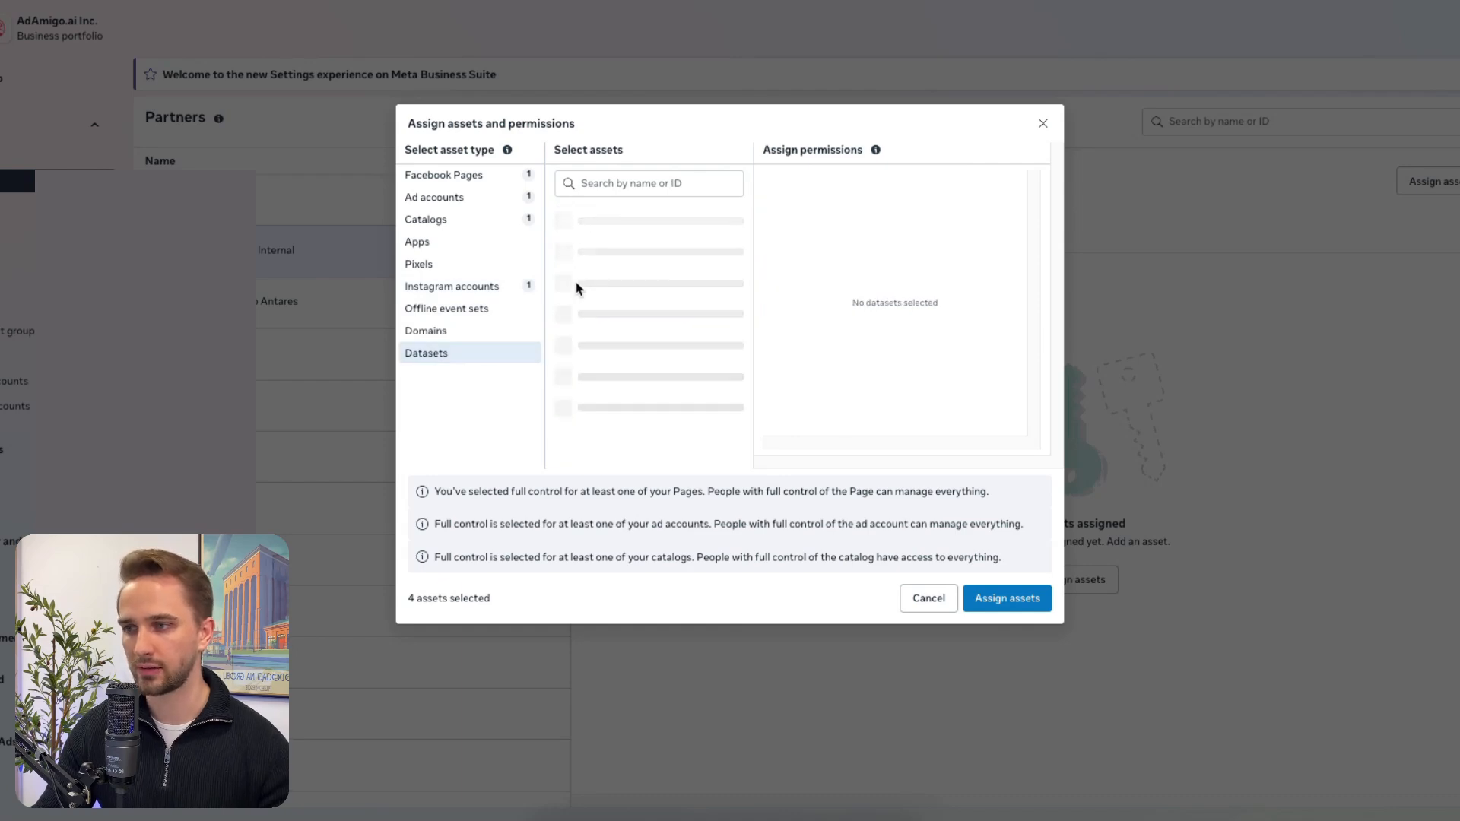
{"action": "left_click", "coordinate": [562, 242]}
{"action": "left_click", "coordinate": [772, 302]}
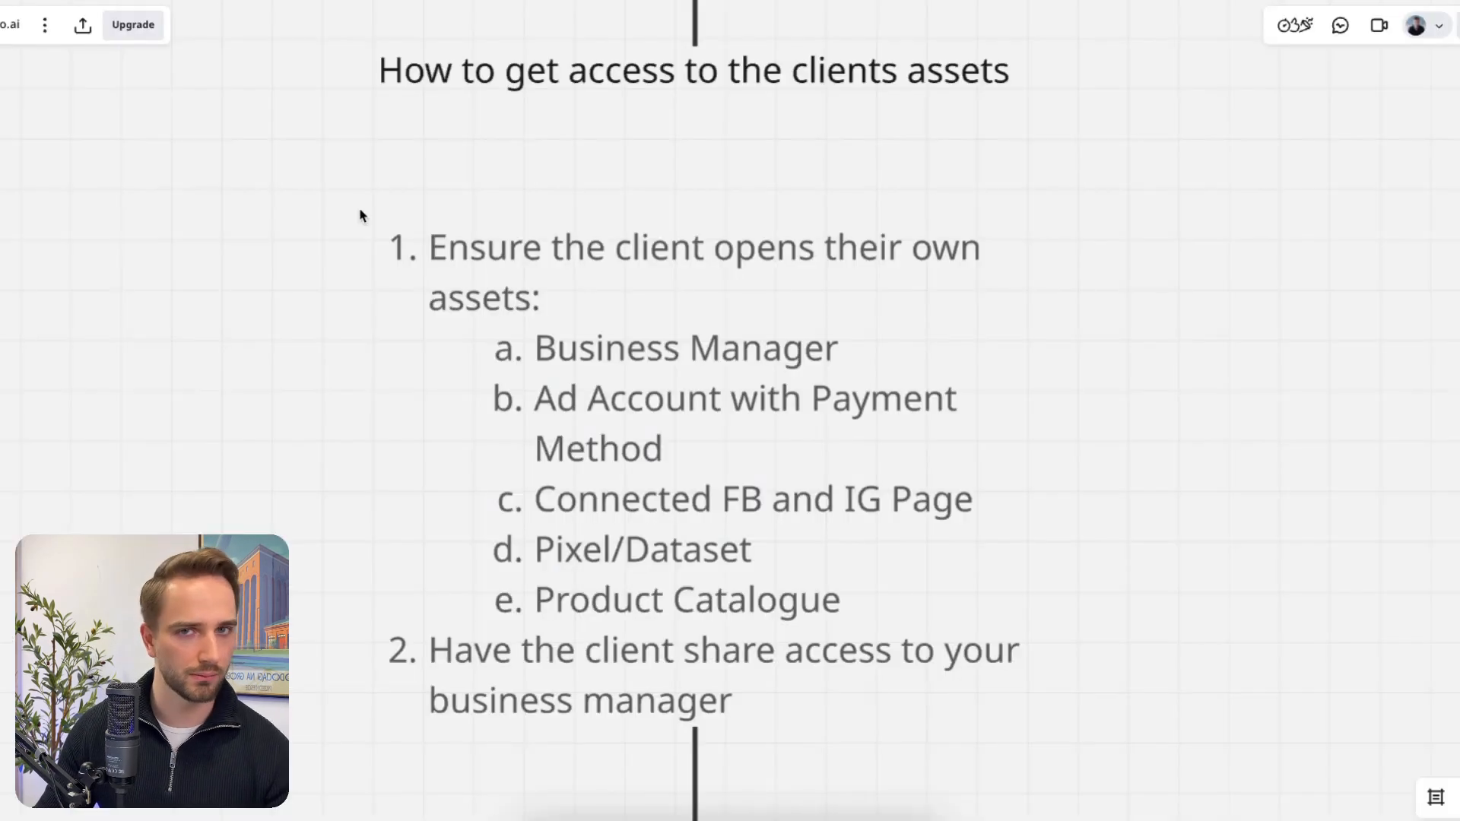
- Switch to the whiteboard notes and read on from the client asset access list to the Onboarding Interview section
{"action": "scroll", "coordinate": [360, 215], "scroll_direction": "down", "scroll_amount": 10}
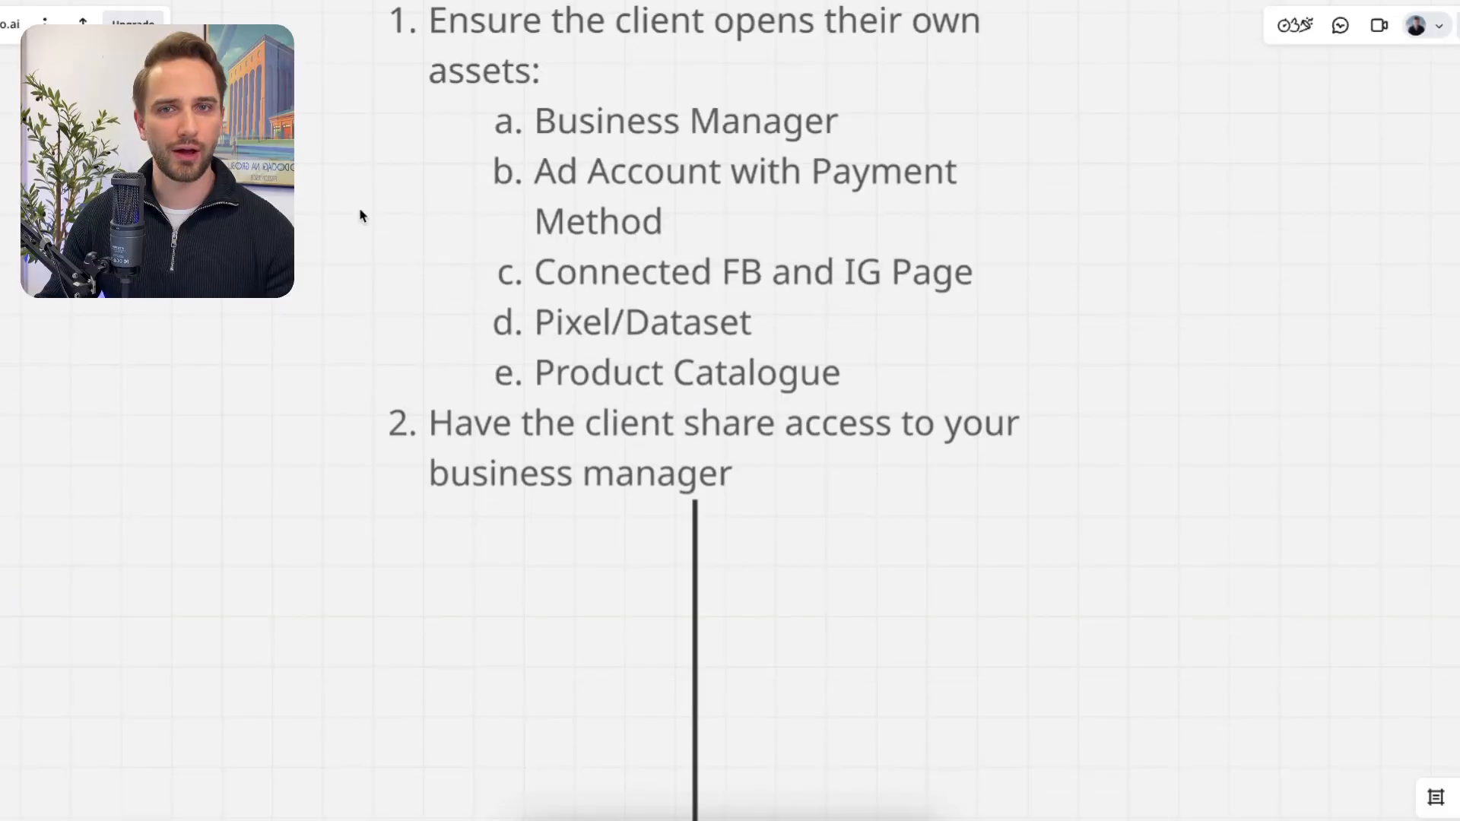
{"action": "scroll", "coordinate": [361, 216], "scroll_direction": "down", "scroll_amount": 8}
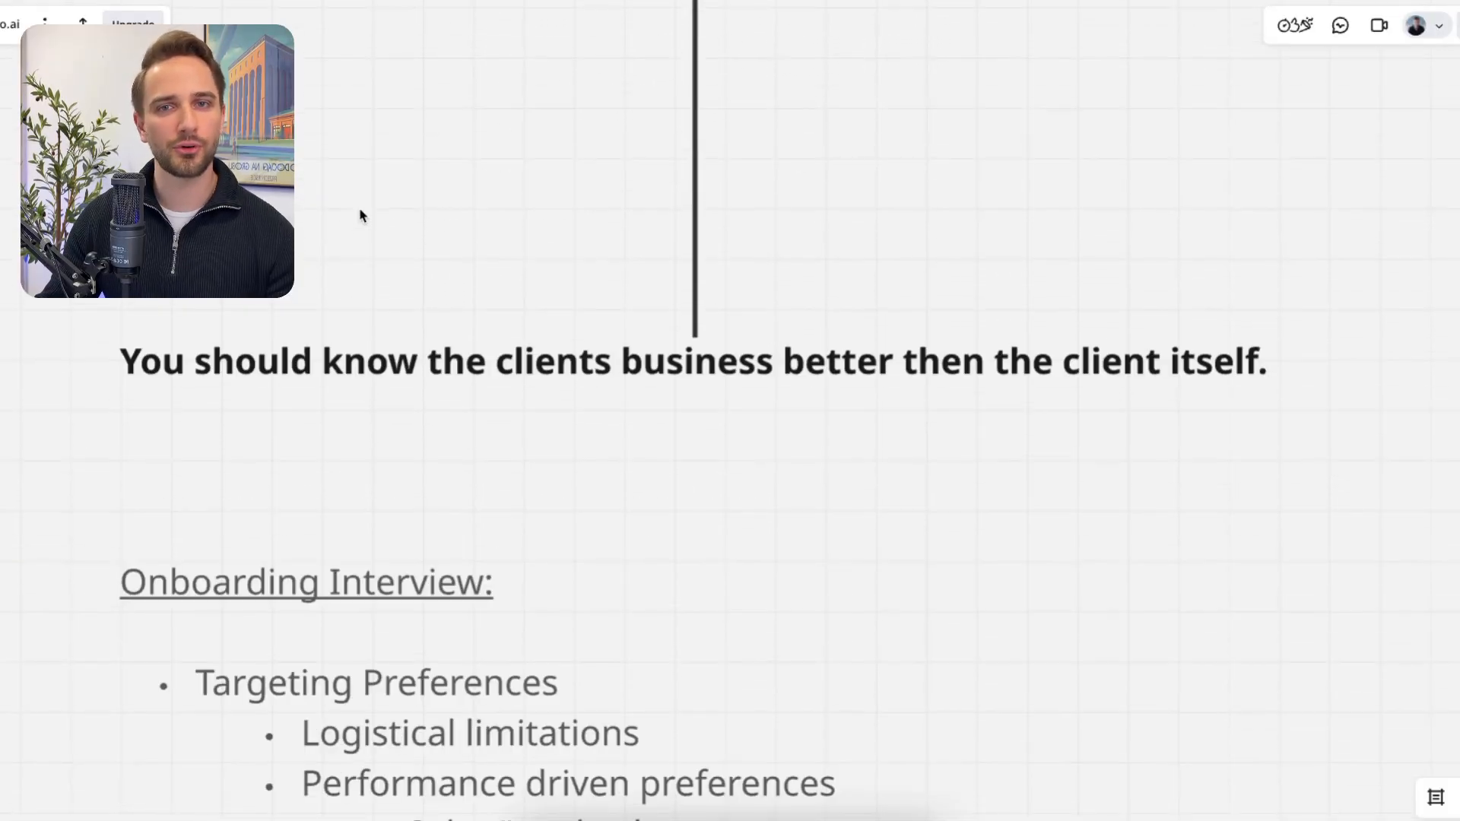